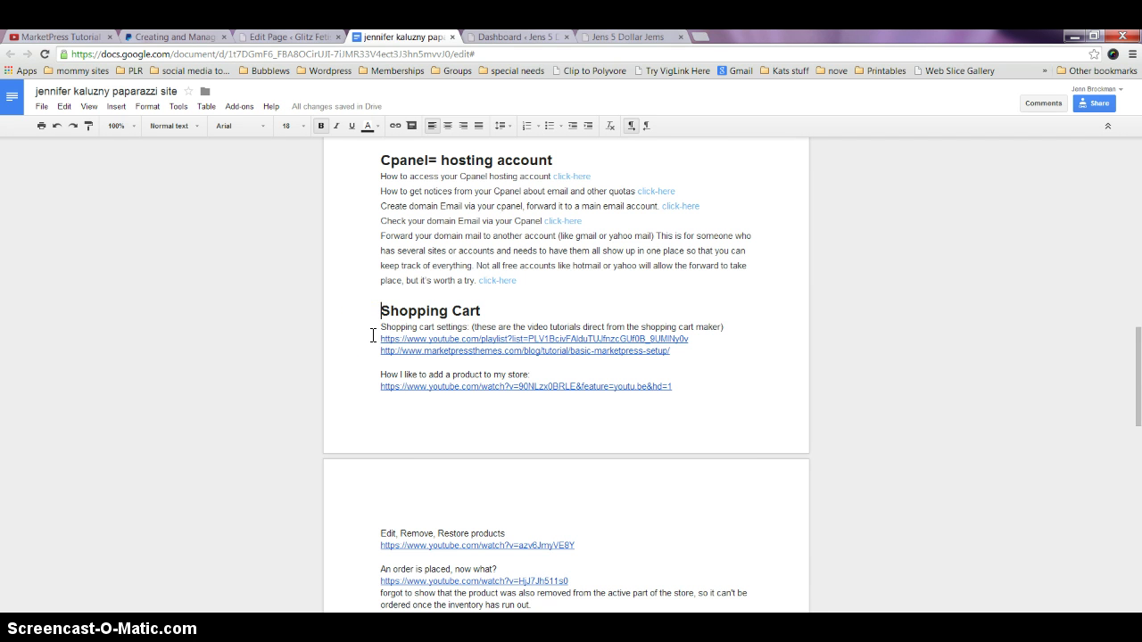
Step: Select the Shopping Cart heading text in the notes, then clear the selection
click(376, 309)
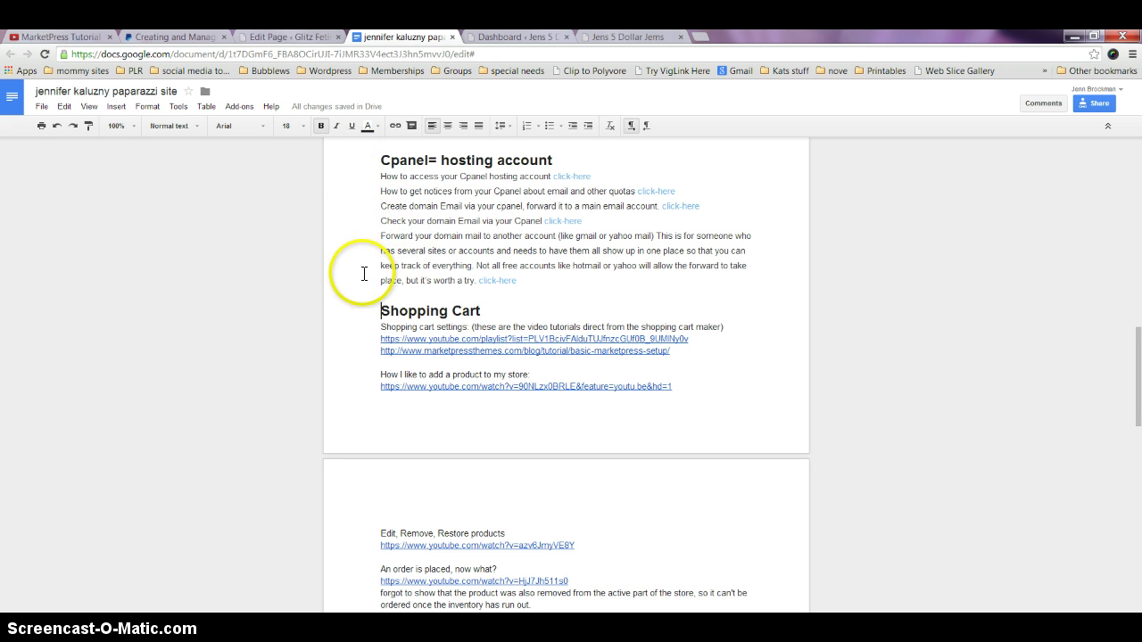
drag(373, 311, 521, 310)
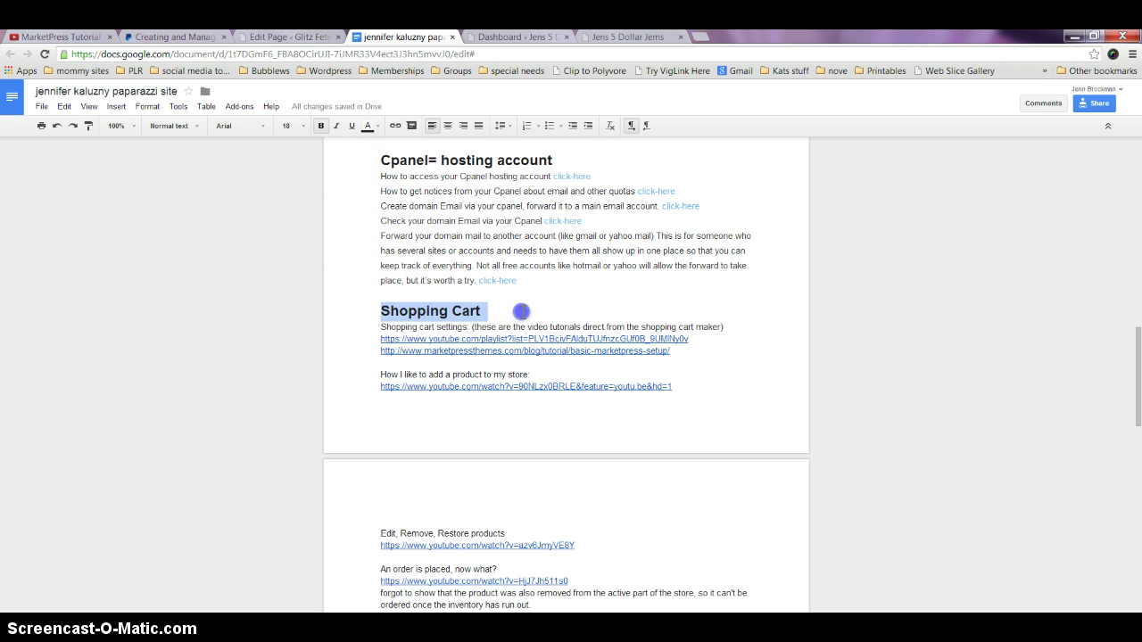
click(516, 310)
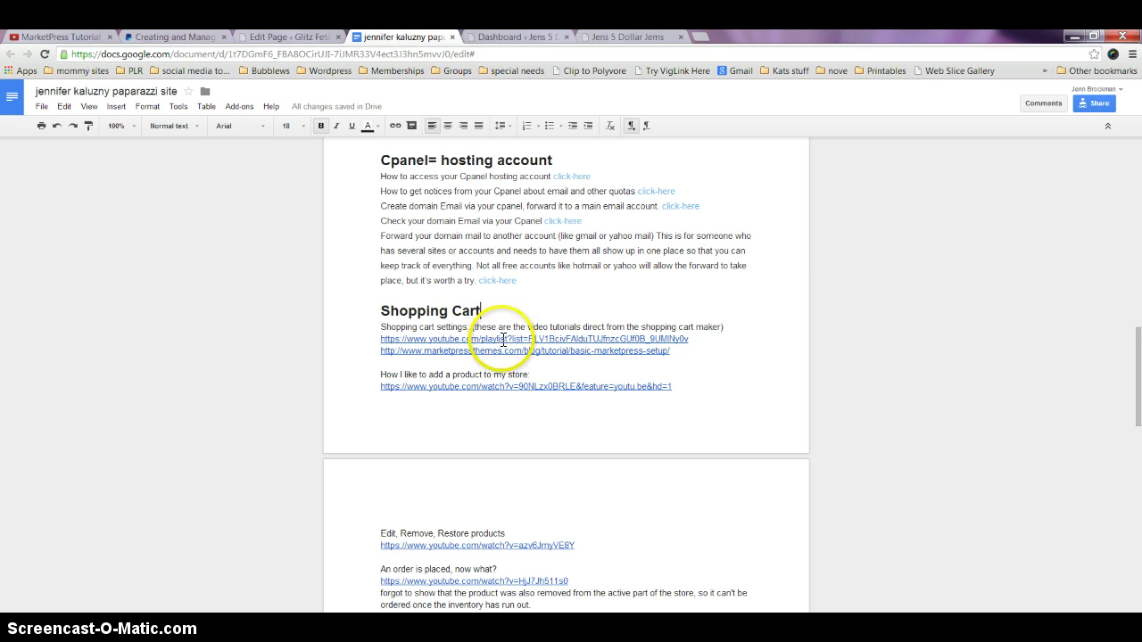
Step: Open the MarketPress tutorial playlist from the first YouTube link and play Part 6: Payment Gateway Integration
click(504, 339)
click(505, 359)
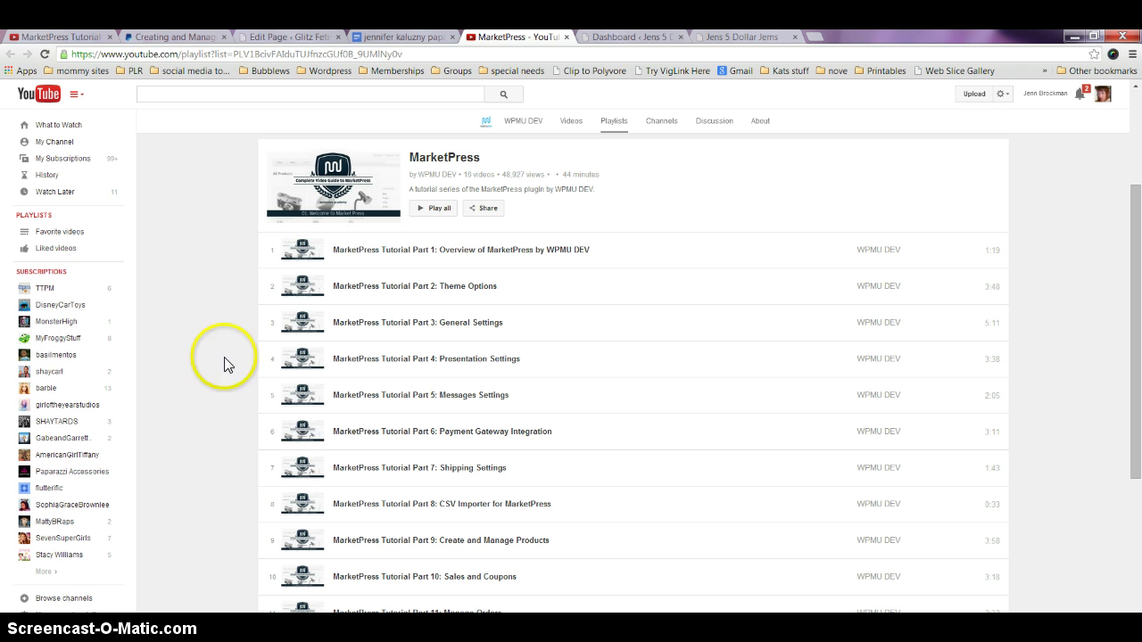
click(444, 436)
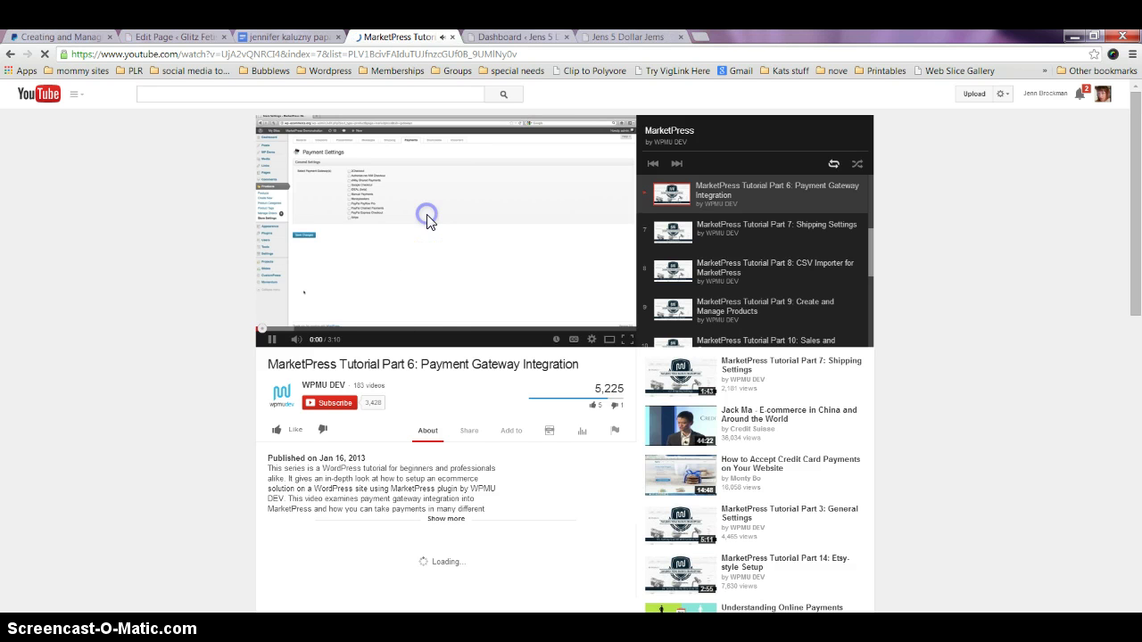
Step: Pause the Payment Gateway tutorial at 2:30, then switch to the WordPress dashboard tab
double_click(268, 332)
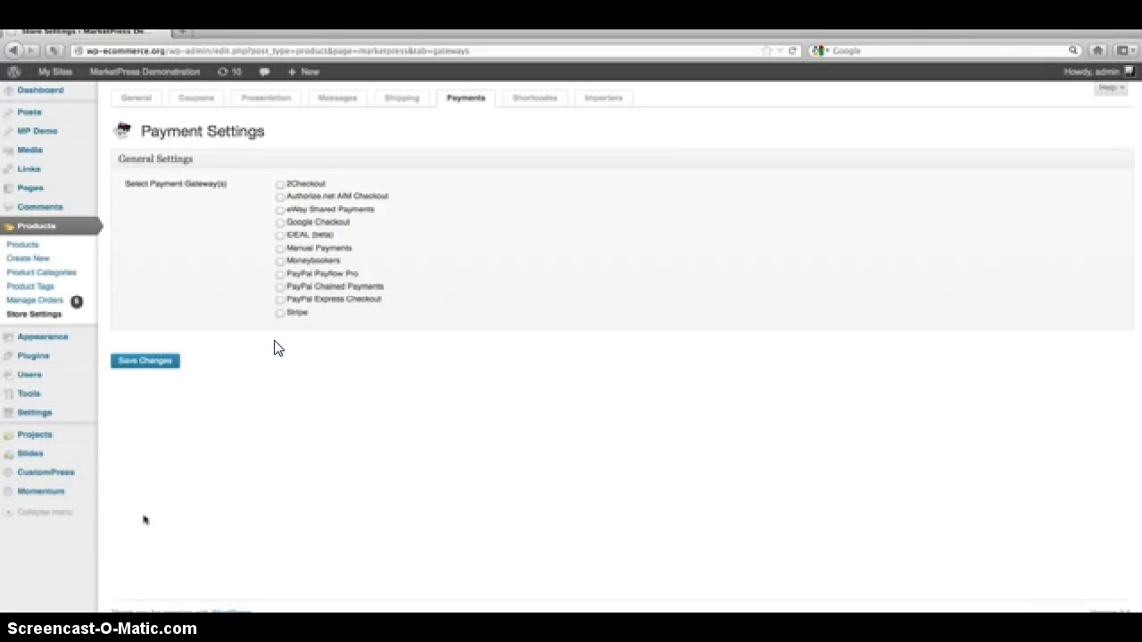
click(274, 348)
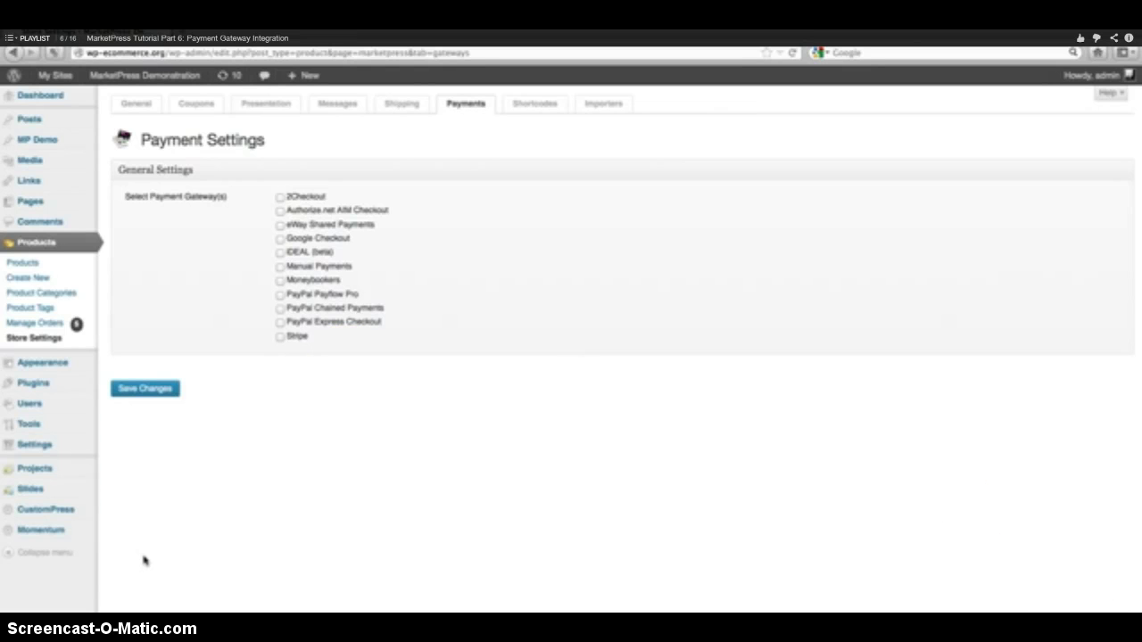
key(Escape)
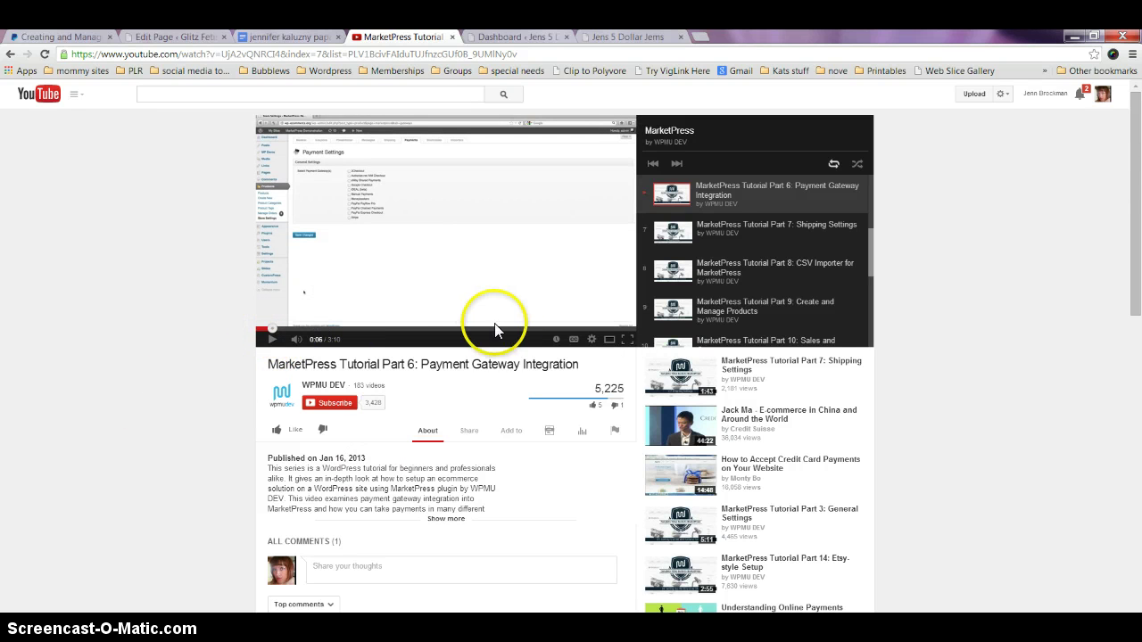
click(551, 328)
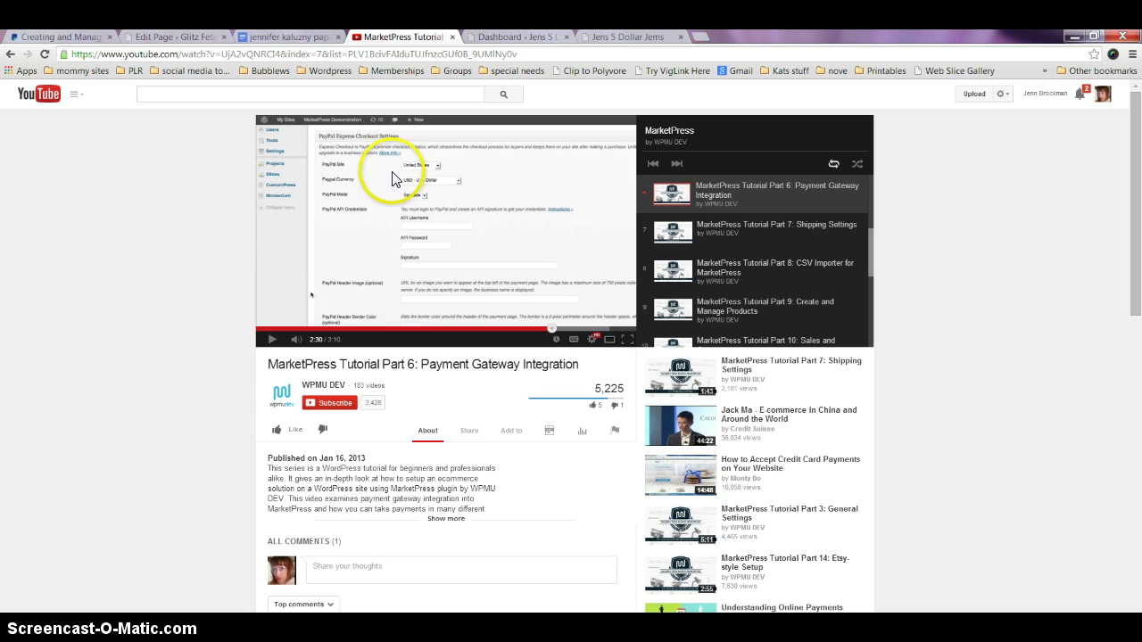
click(497, 35)
Step: Under Products > Store Settings > Payments, select PayPal Express Checkout and scroll to PayPal API Credentials
click(58, 308)
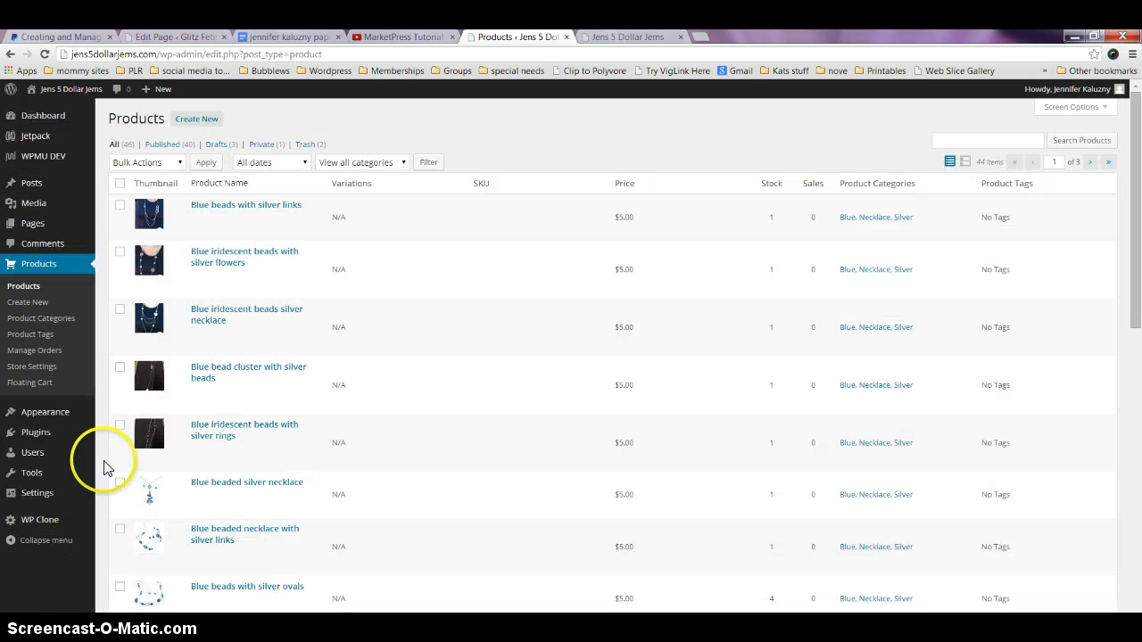
click(47, 366)
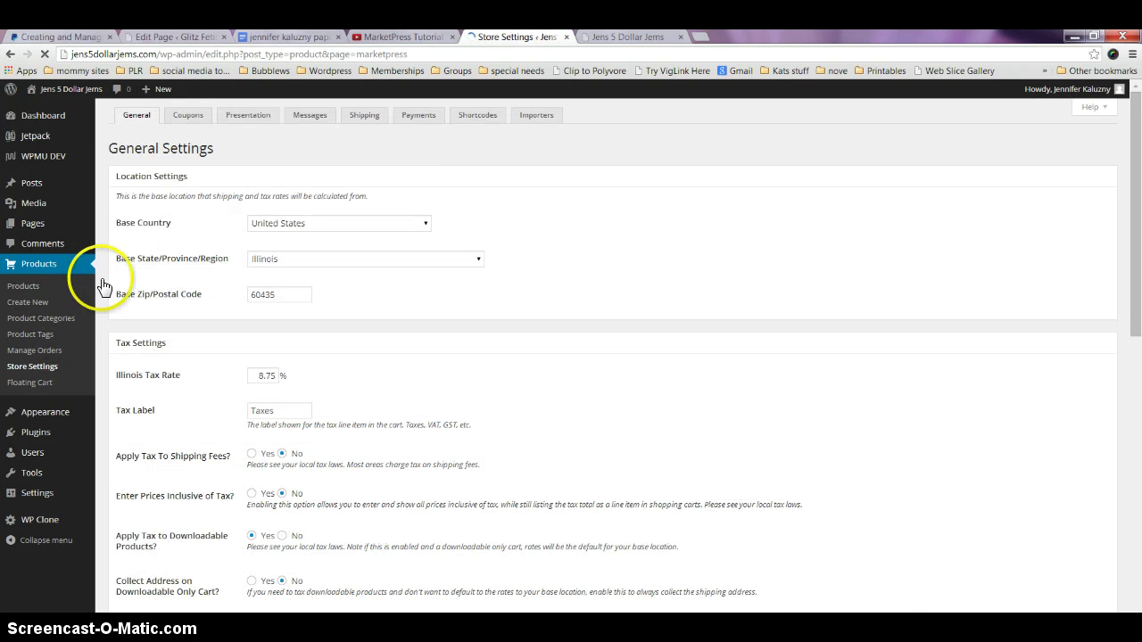
click(417, 118)
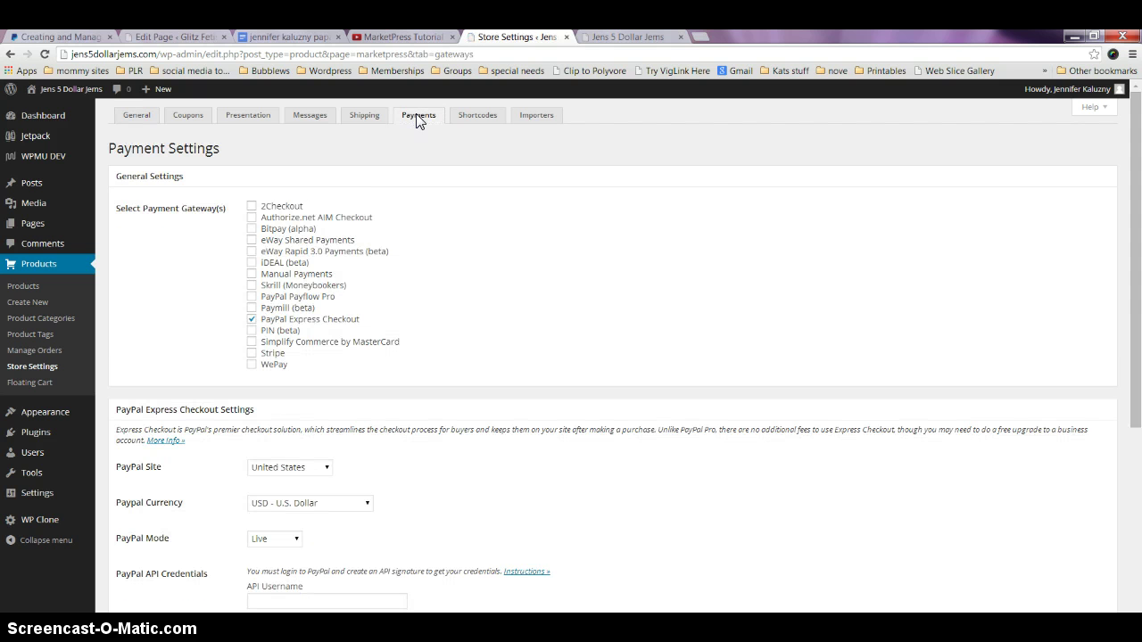
click(253, 319)
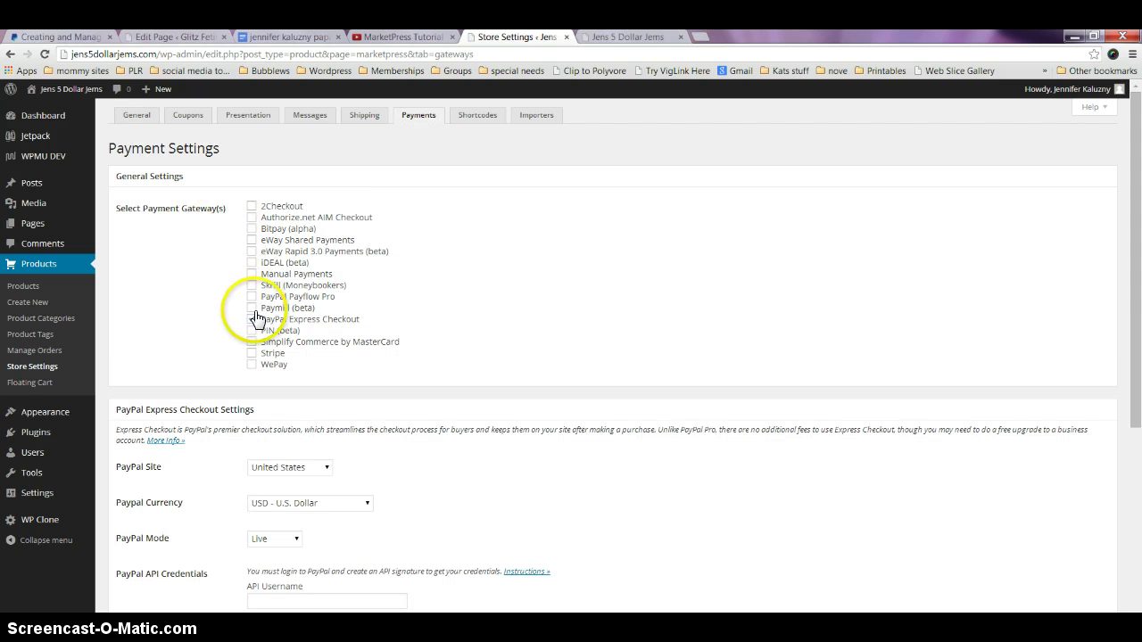
click(332, 321)
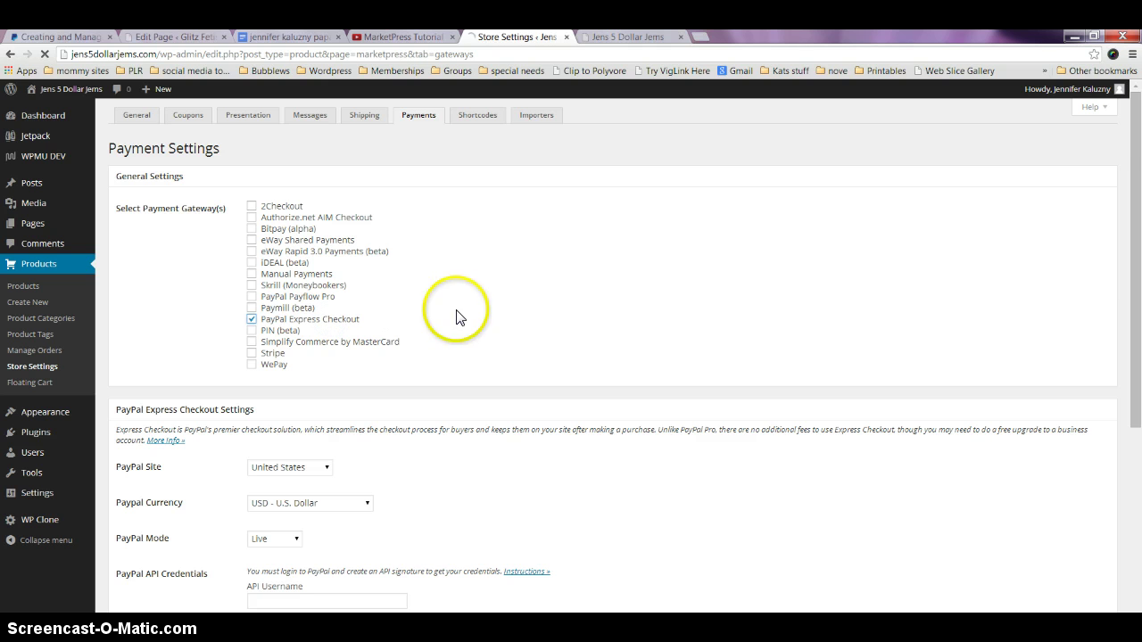
scroll(442, 438, down, 1)
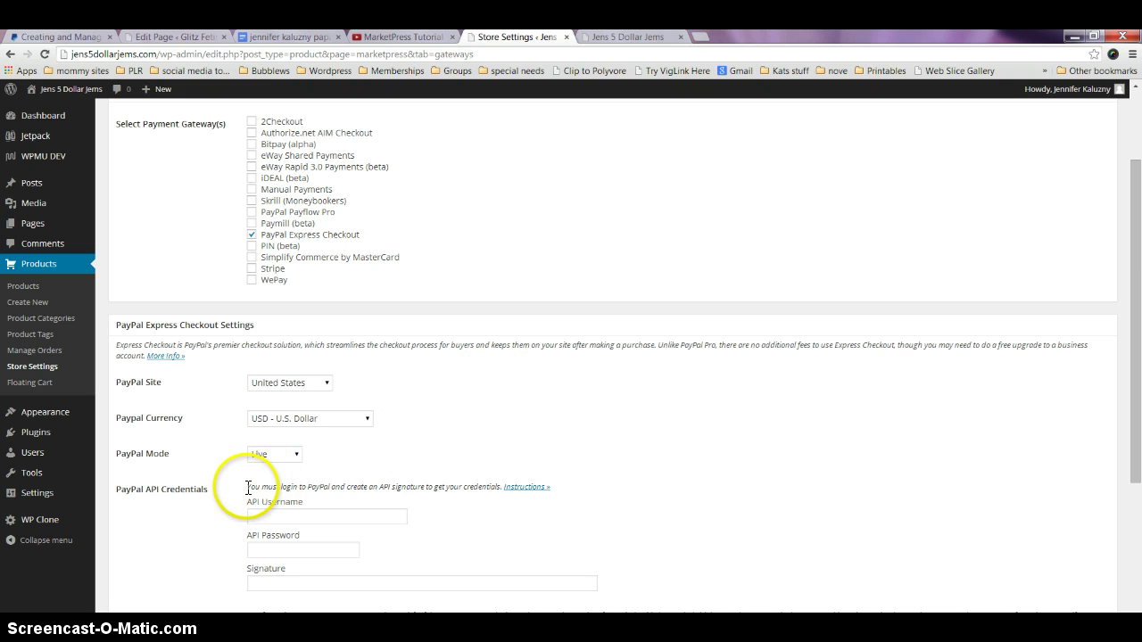
Step: Open PayPal's Classic API credentials guide and scroll to the example API username, password and signature
click(528, 489)
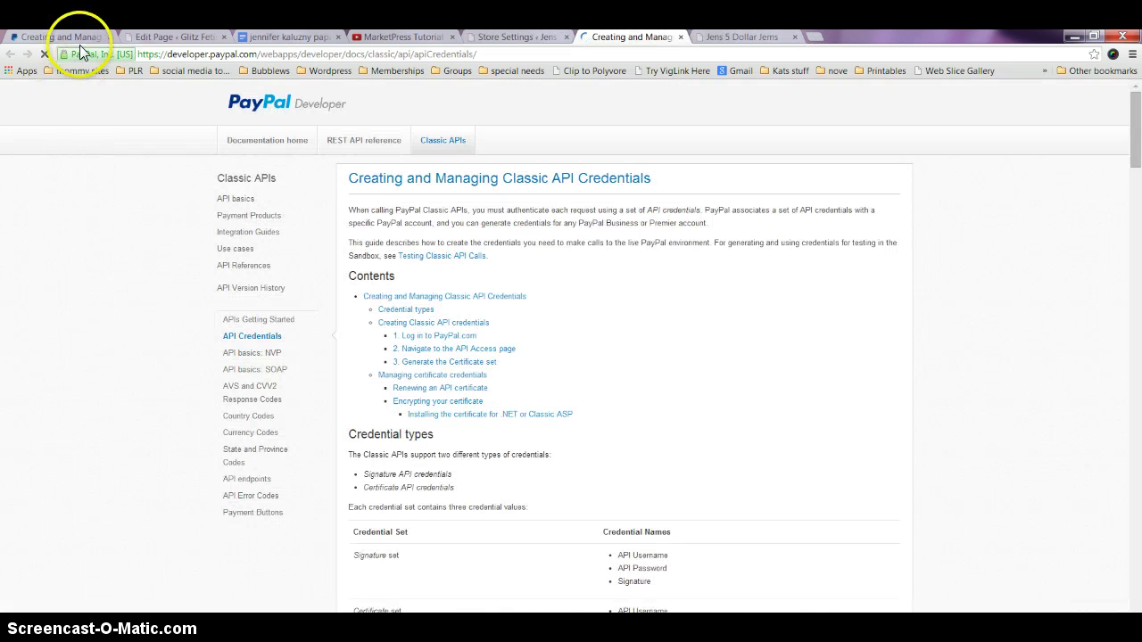
click(108, 38)
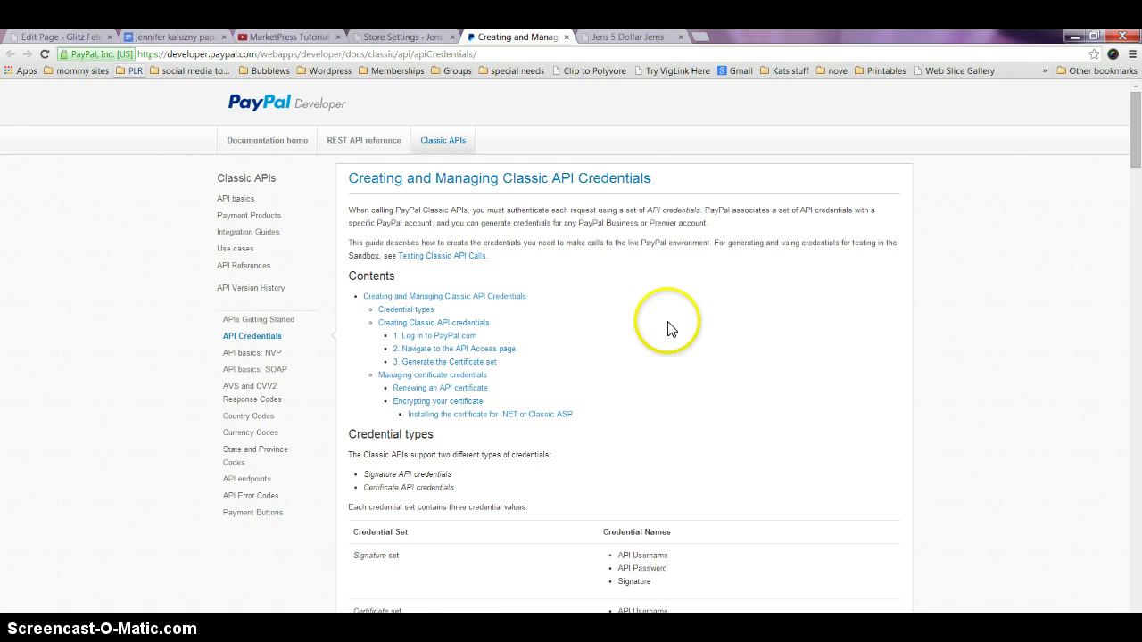
scroll(705, 350, down, 7)
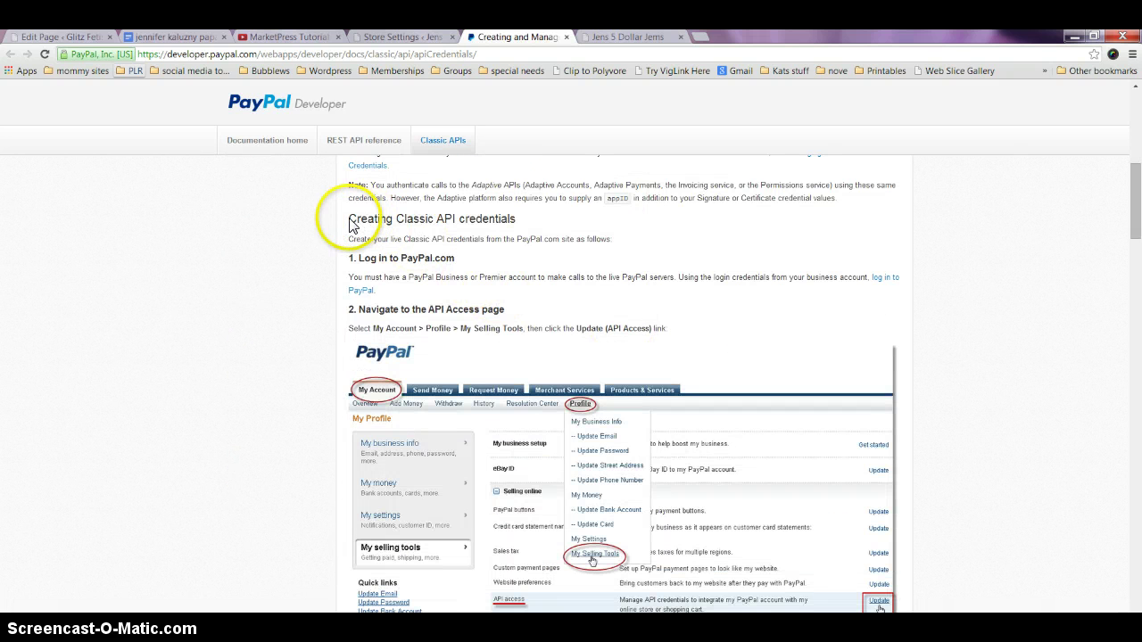
scroll(714, 502, down, 3)
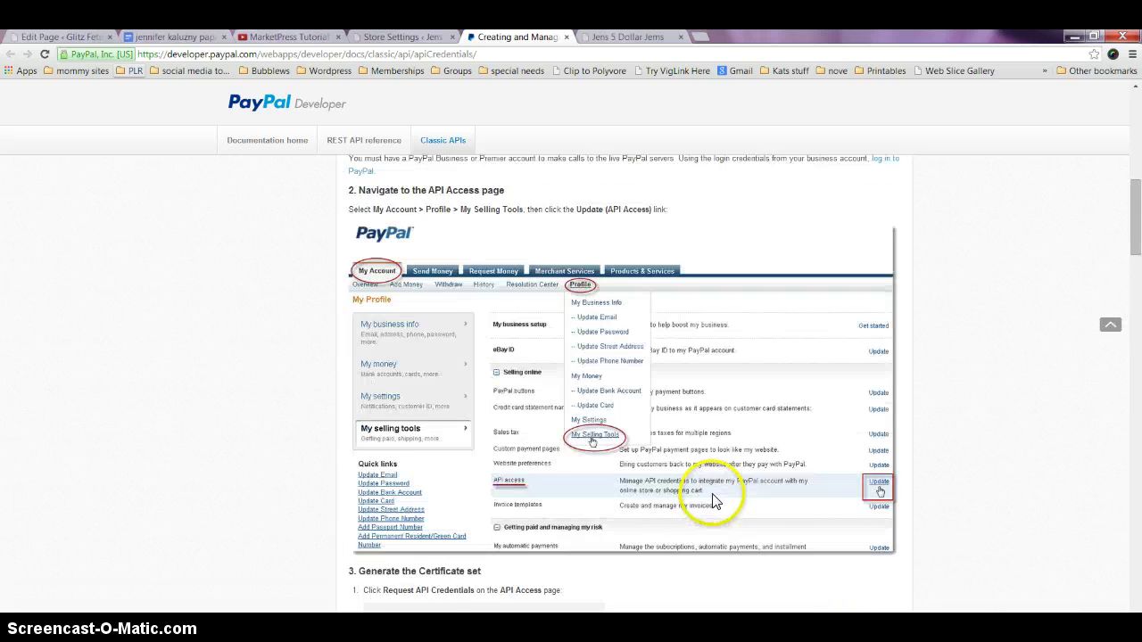
scroll(719, 497, up, 1)
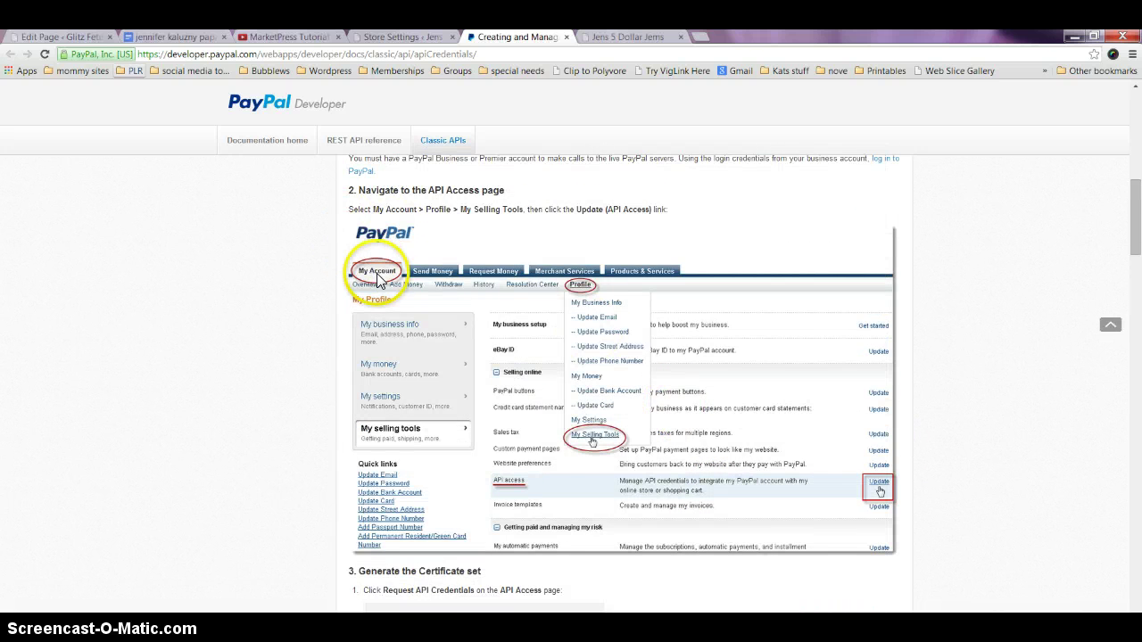
scroll(379, 267, up, 1)
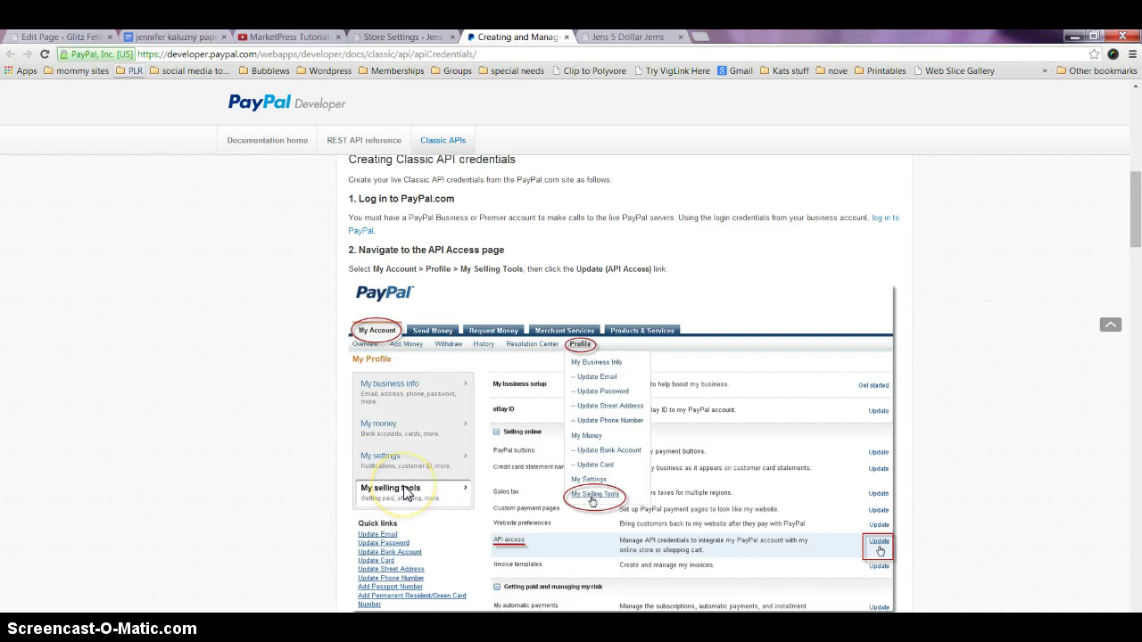
scroll(404, 493, down, 2)
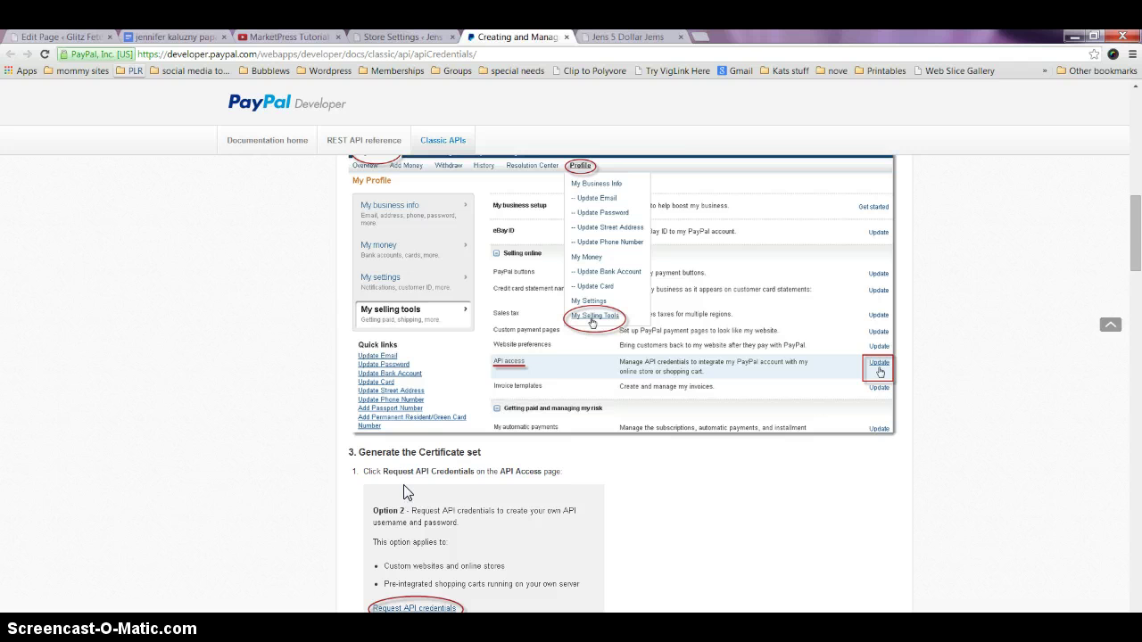
scroll(405, 493, down, 2)
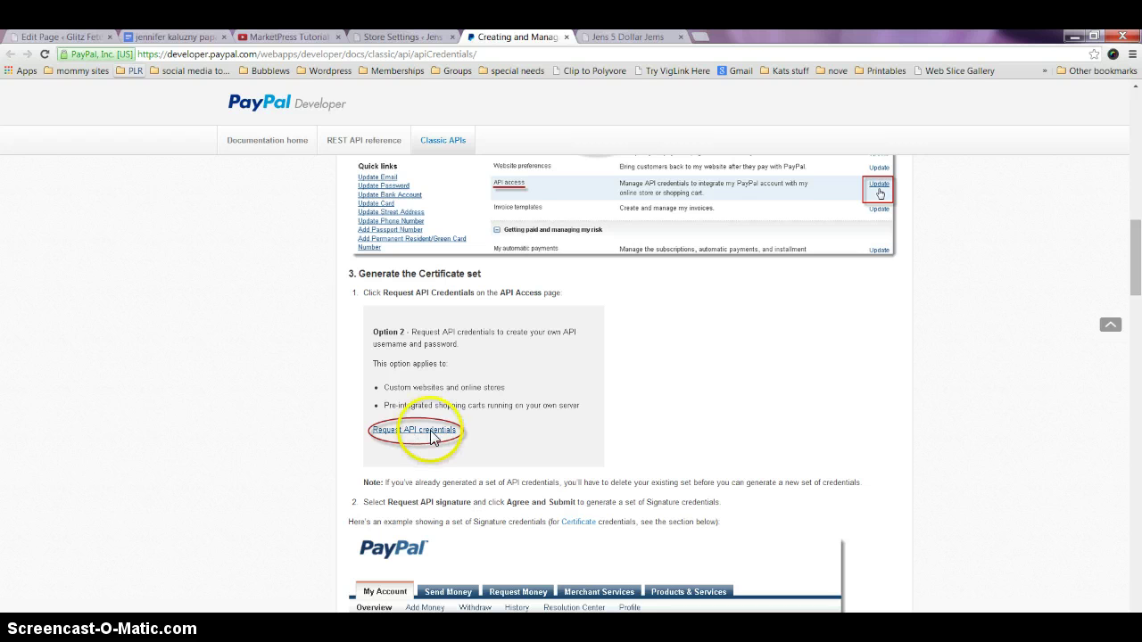
scroll(357, 439, down, 3)
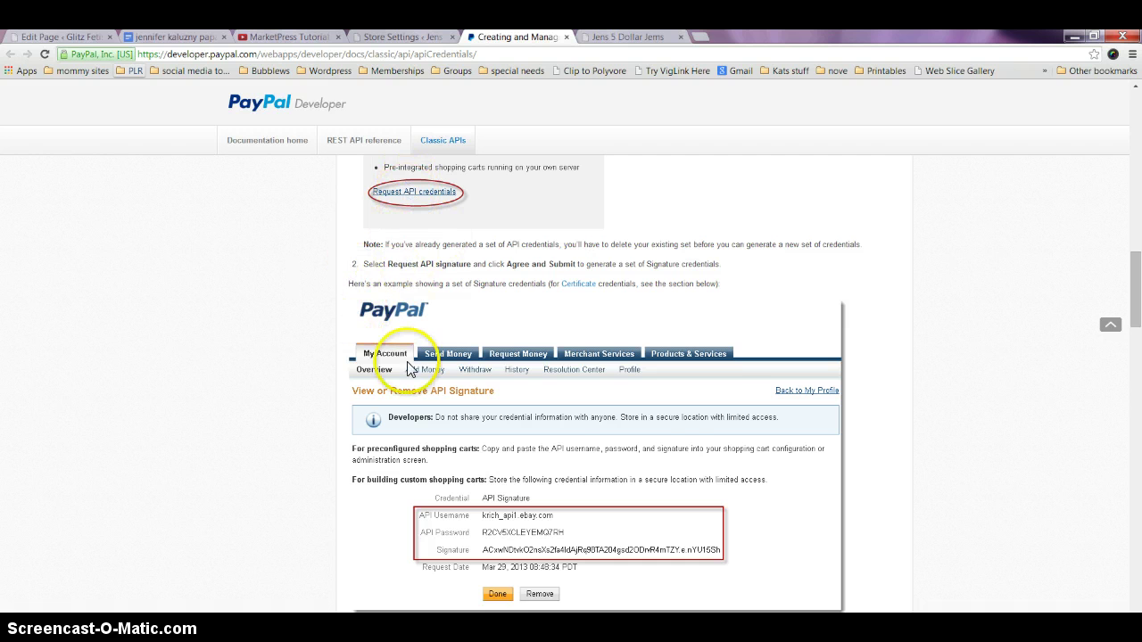
scroll(406, 377, down, 1)
scroll(406, 376, down, 2)
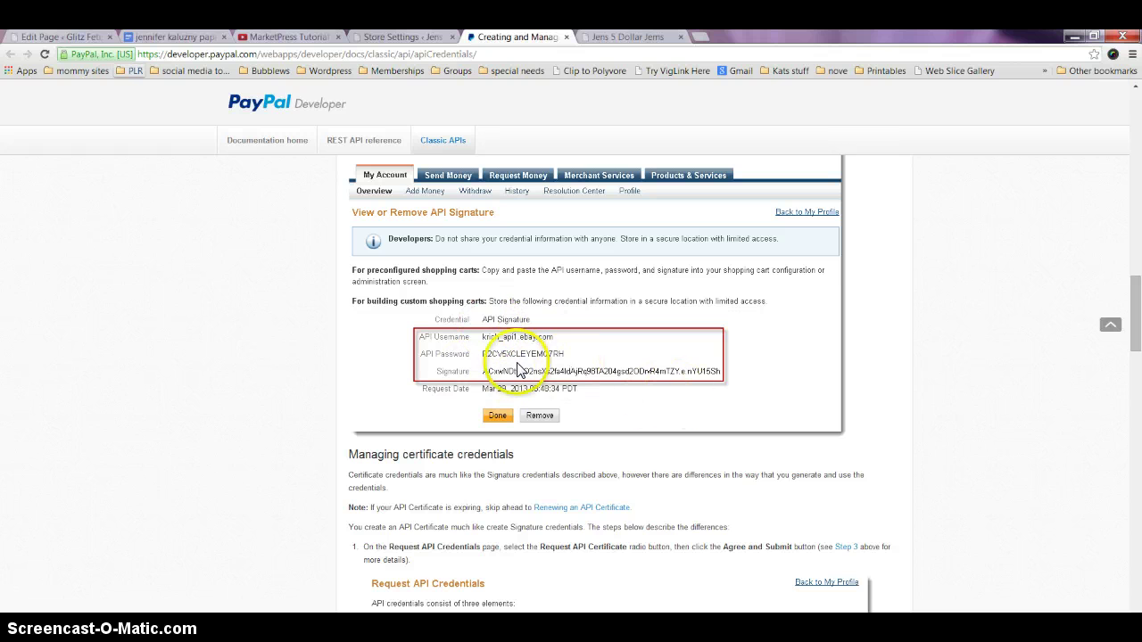
Step: Compare the store's PayPal API fields against the guide's example signature credentials
click(395, 37)
scroll(429, 327, down, 4)
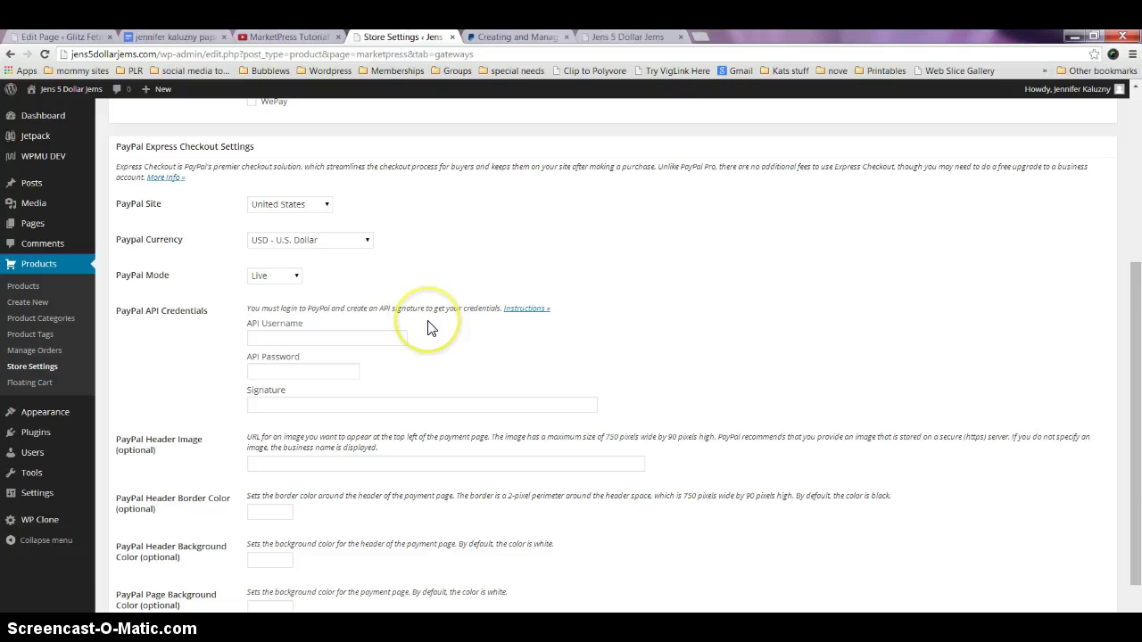
click(527, 36)
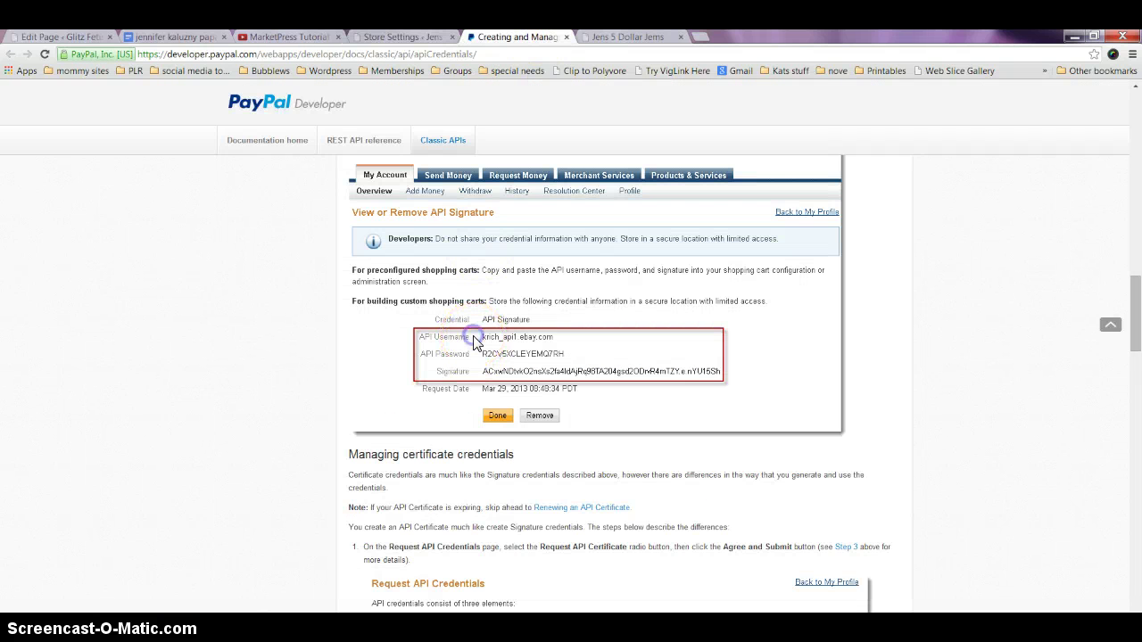
click(377, 38)
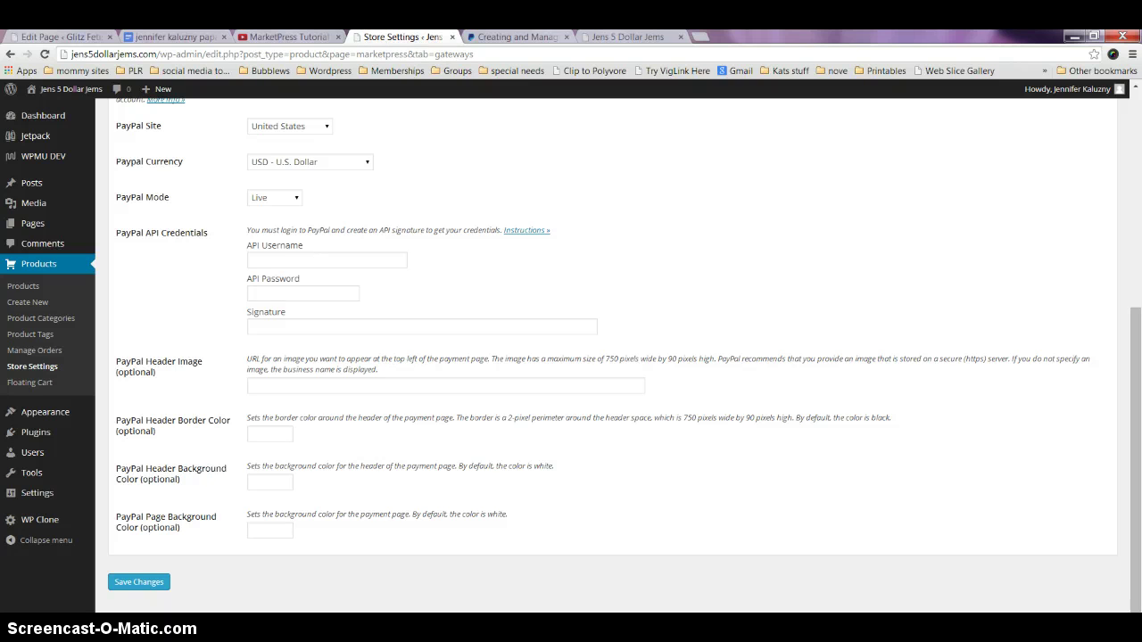
click(489, 36)
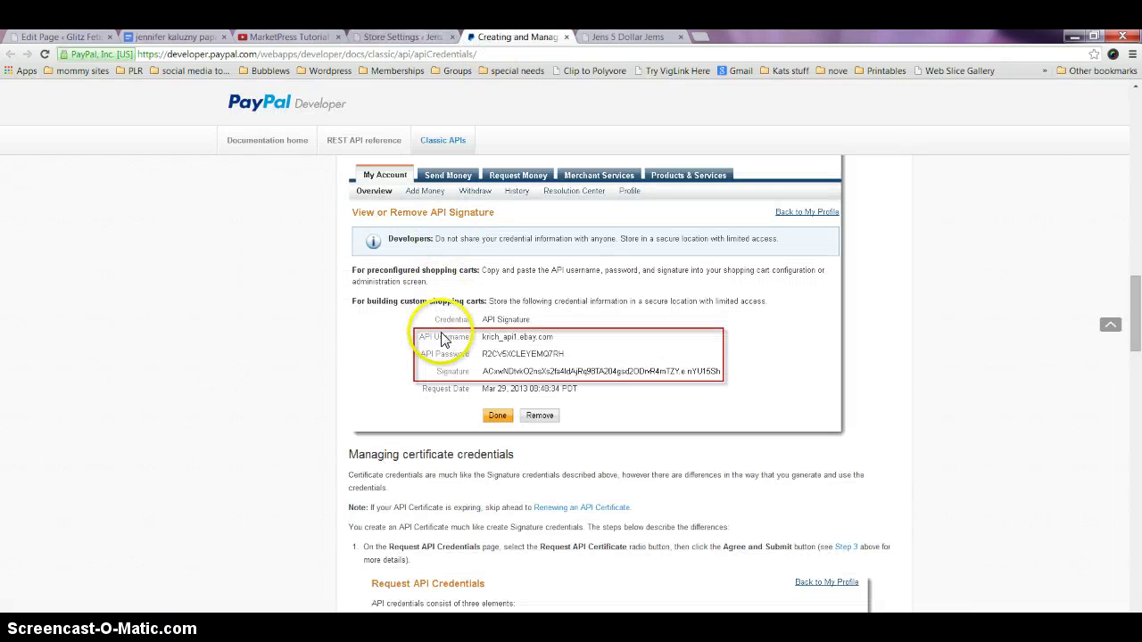
click(526, 341)
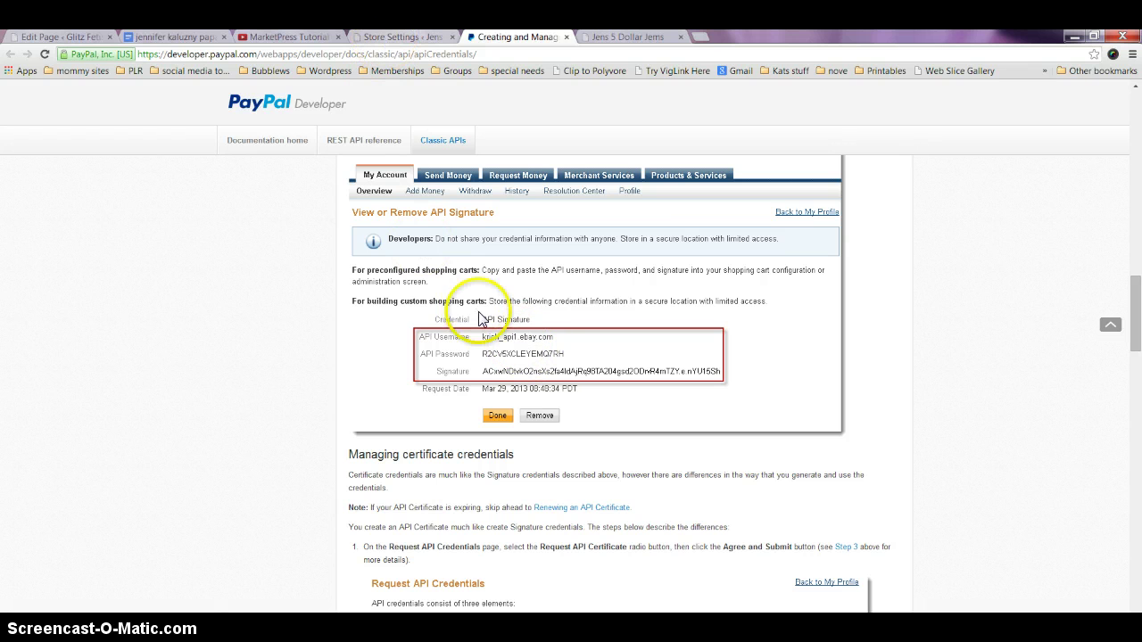
Step: Fill in the API Password and Signature fields and save the PayPal Express Checkout settings
click(381, 36)
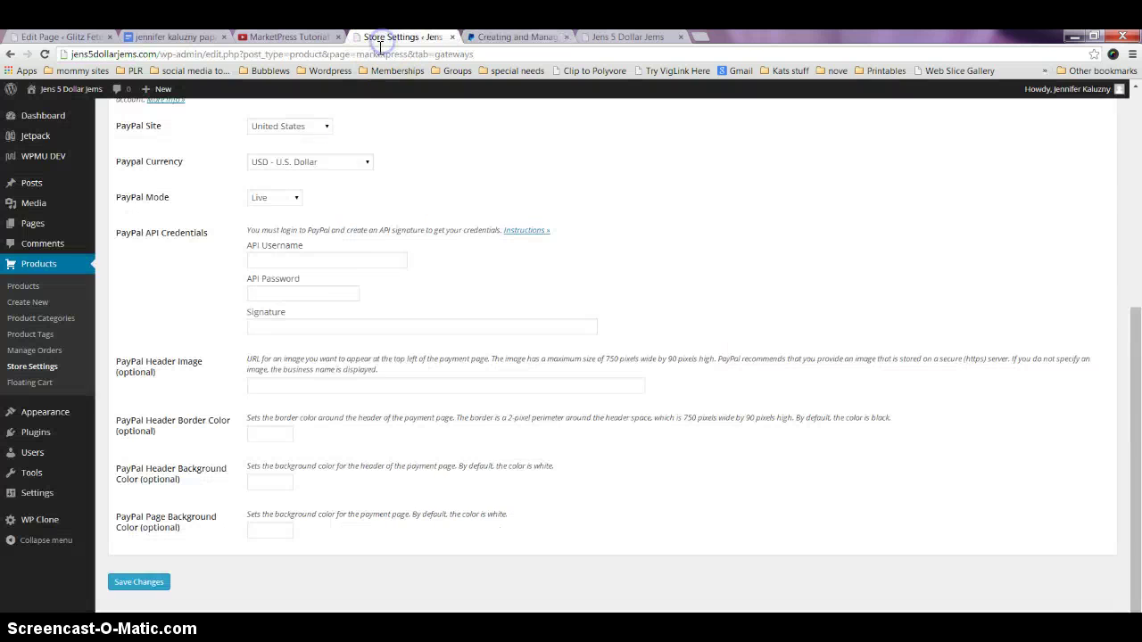
click(293, 292)
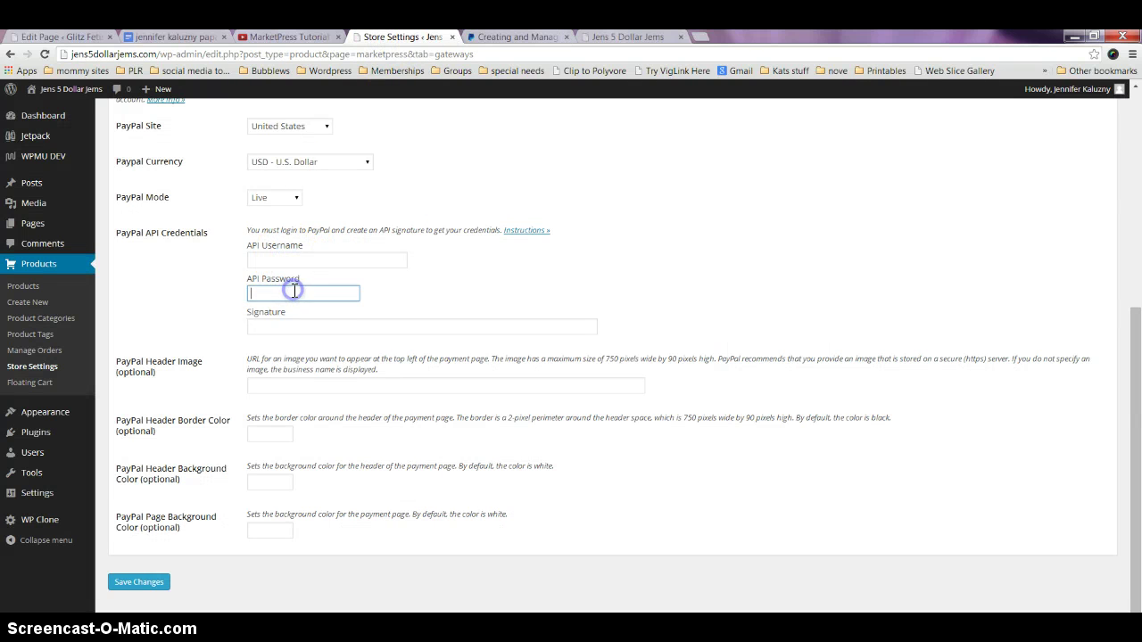
click(291, 325)
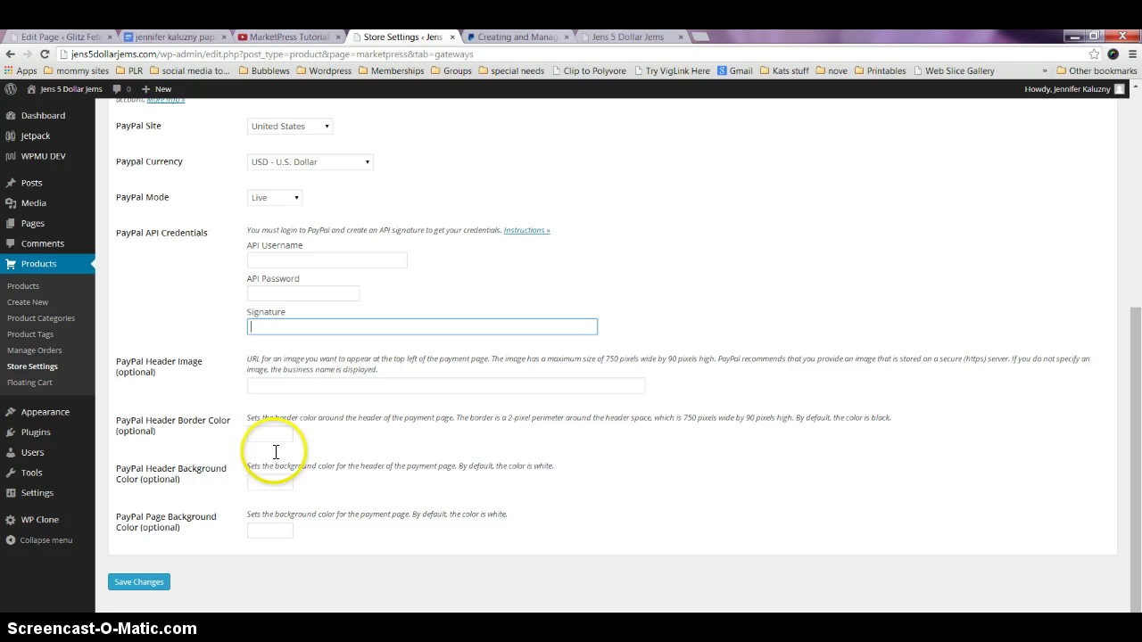
click(141, 582)
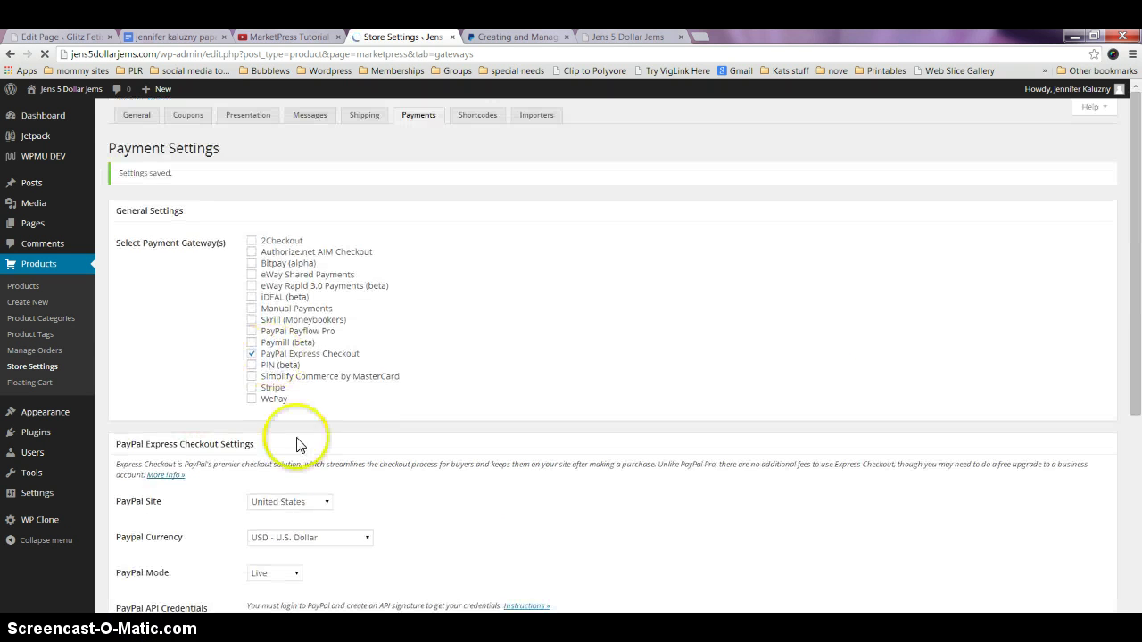
scroll(292, 533, down, 4)
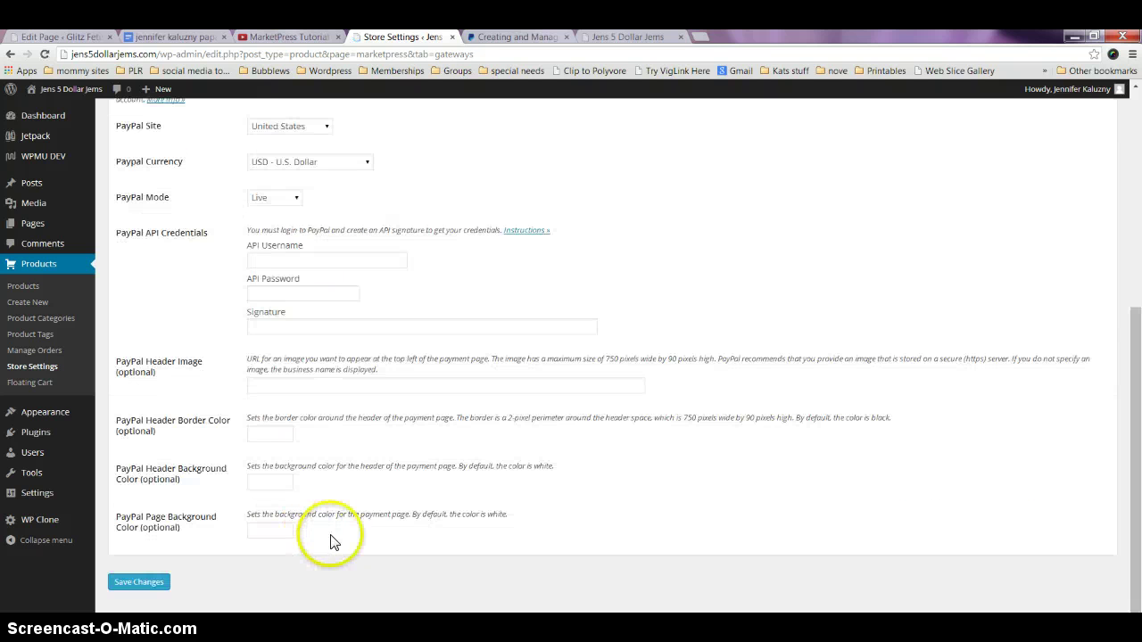
click(272, 387)
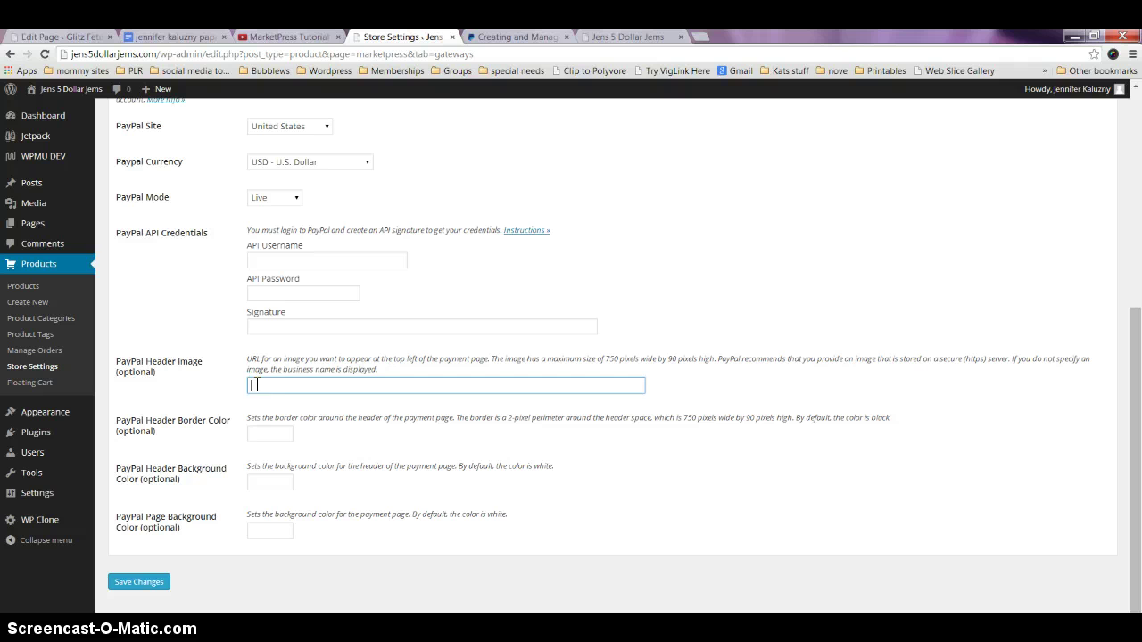
click(257, 382)
click(257, 380)
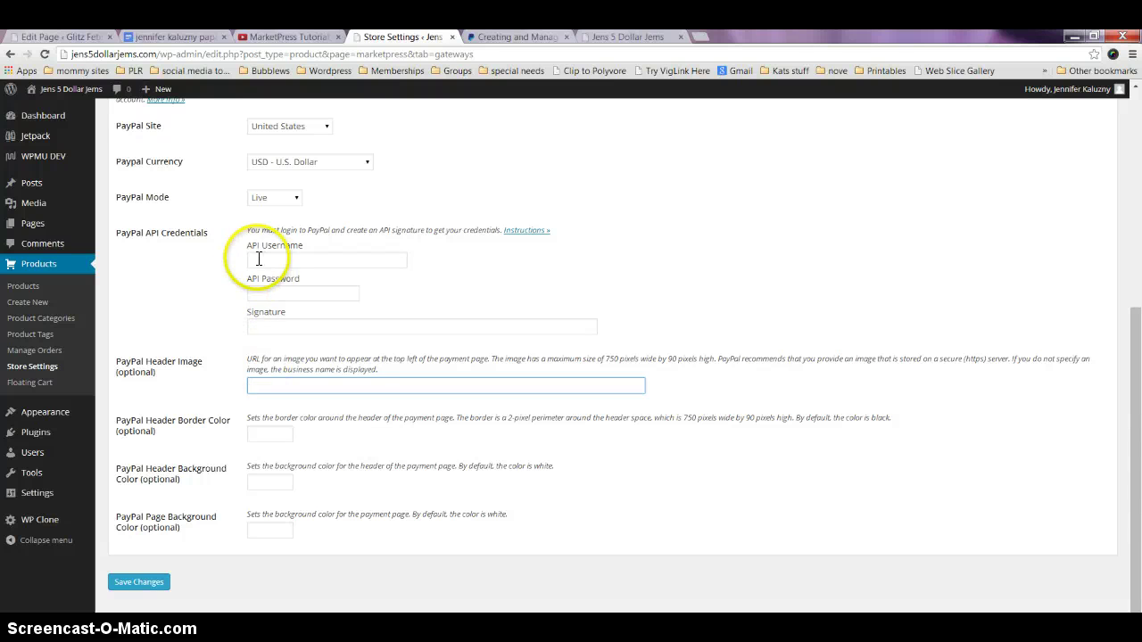
Step: Return to the Classic API credentials guide and scroll from Contents down to Managing certificate credentials
click(491, 37)
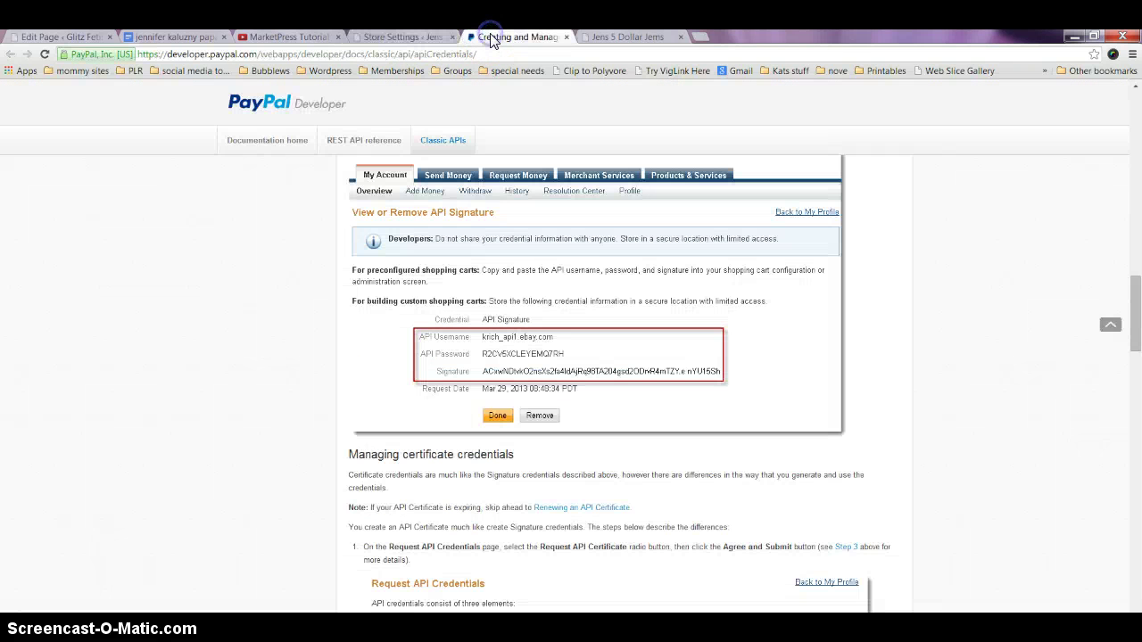
click(397, 36)
scroll(327, 362, up, 2)
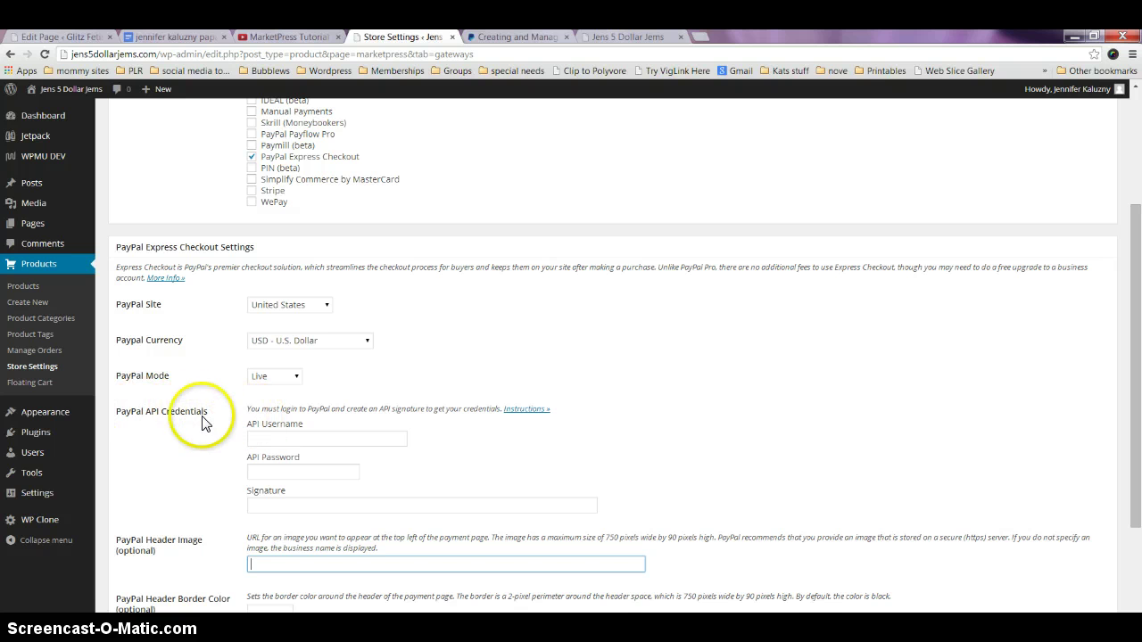
click(505, 37)
scroll(396, 320, up, 2)
scroll(396, 319, up, 8)
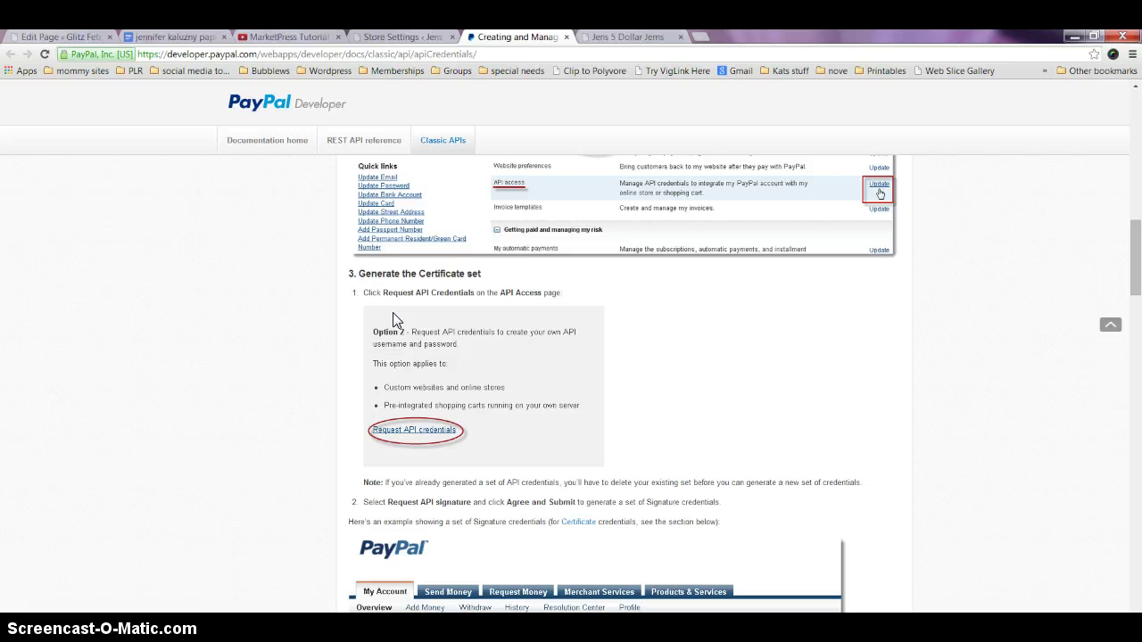
scroll(396, 312, up, 3)
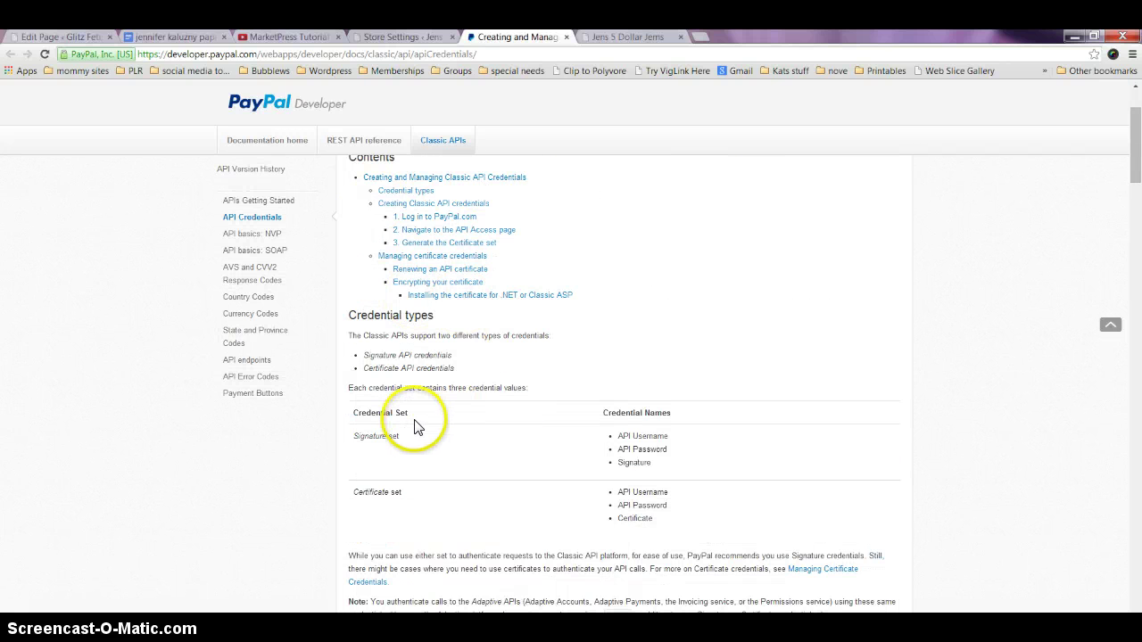
scroll(416, 429, down, 3)
scroll(415, 428, down, 2)
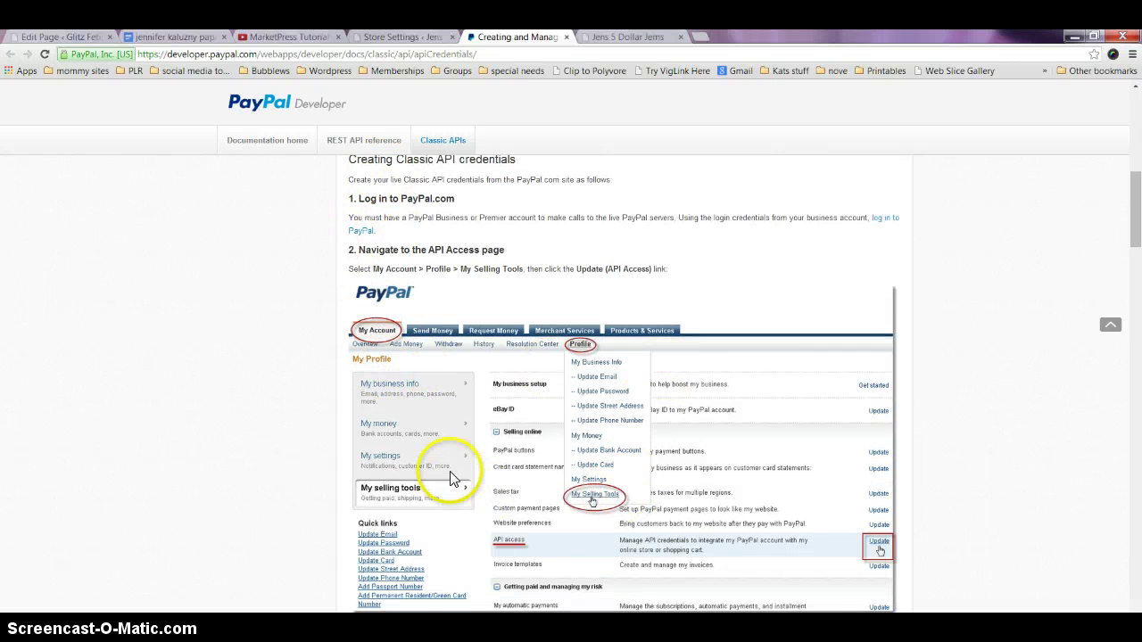
scroll(455, 476, down, 5)
scroll(450, 476, down, 6)
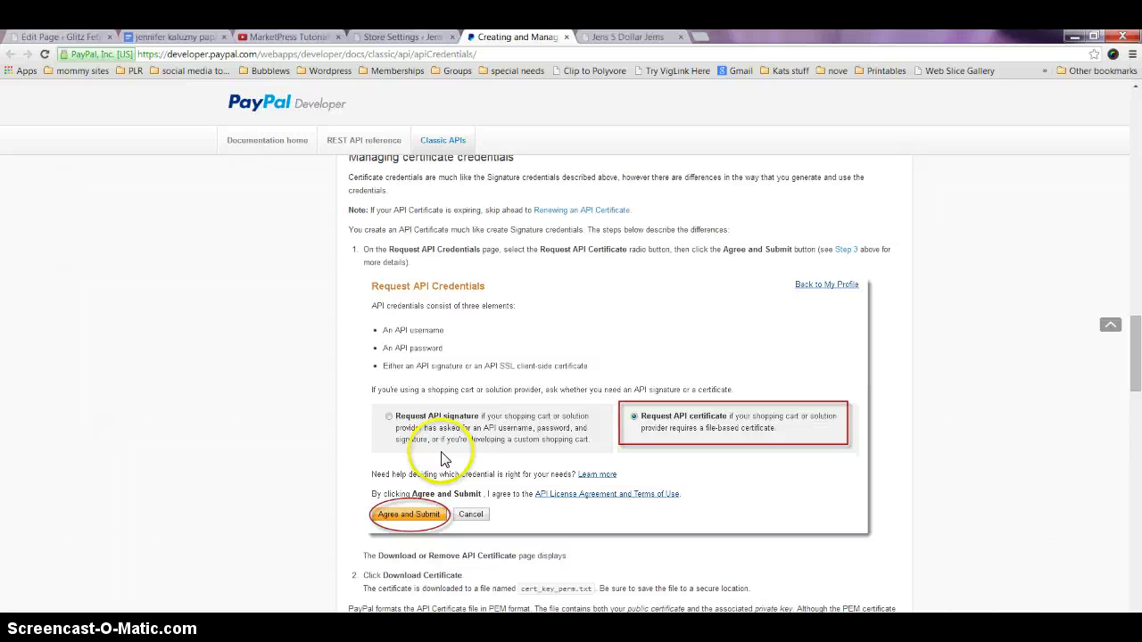